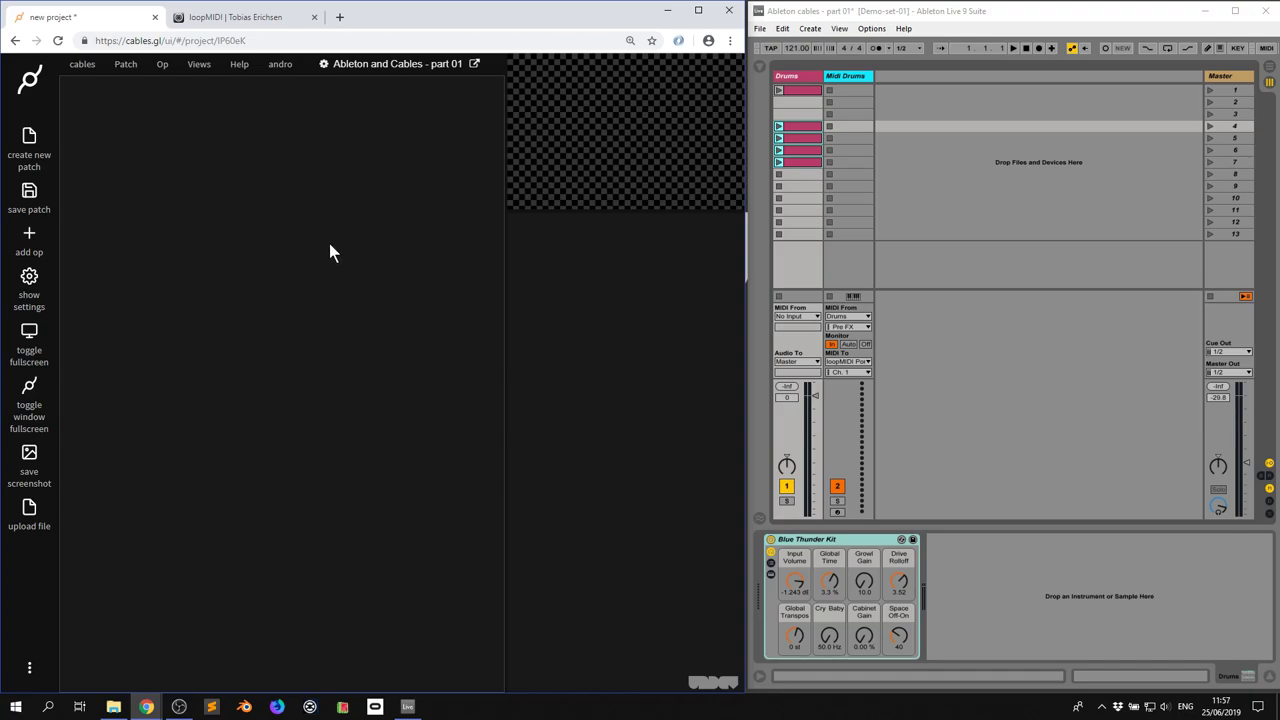
# Step: Confirm Ableton's loopMIDI Port output has Sync on in Link/MIDI preferences, then return to cables.gl
pyautogui.click(239, 20)
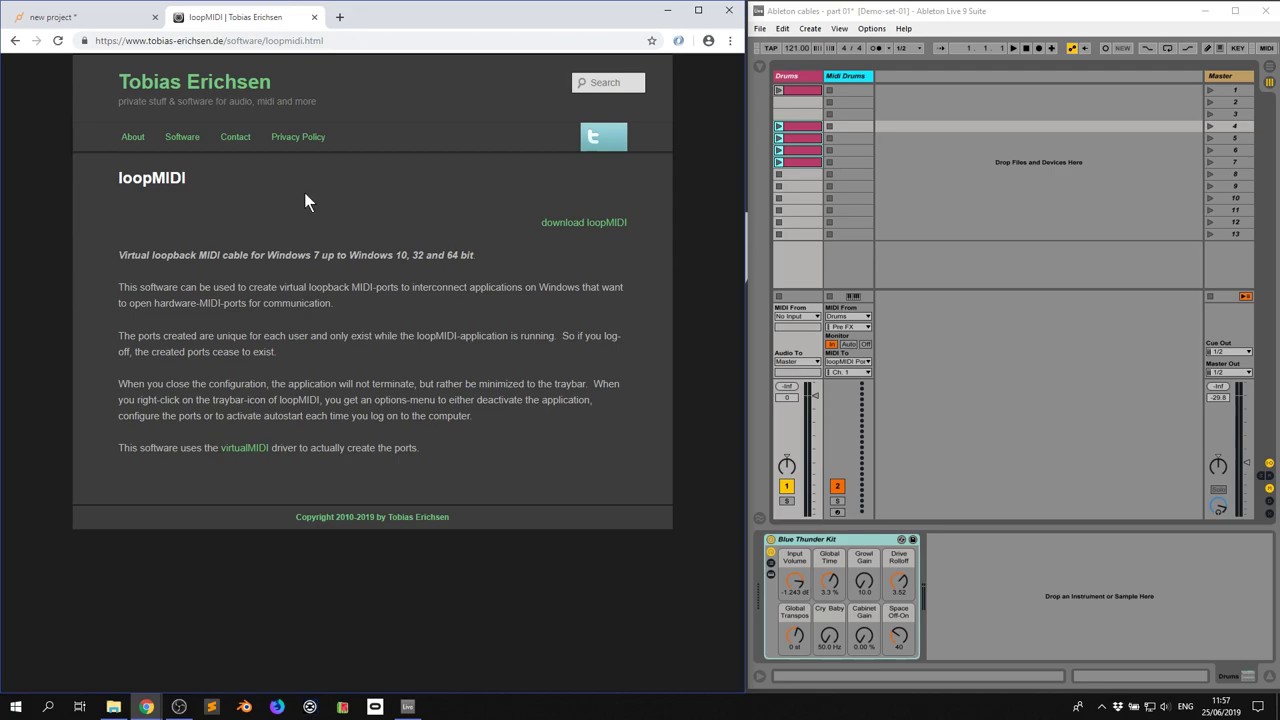
pyautogui.click(104, 25)
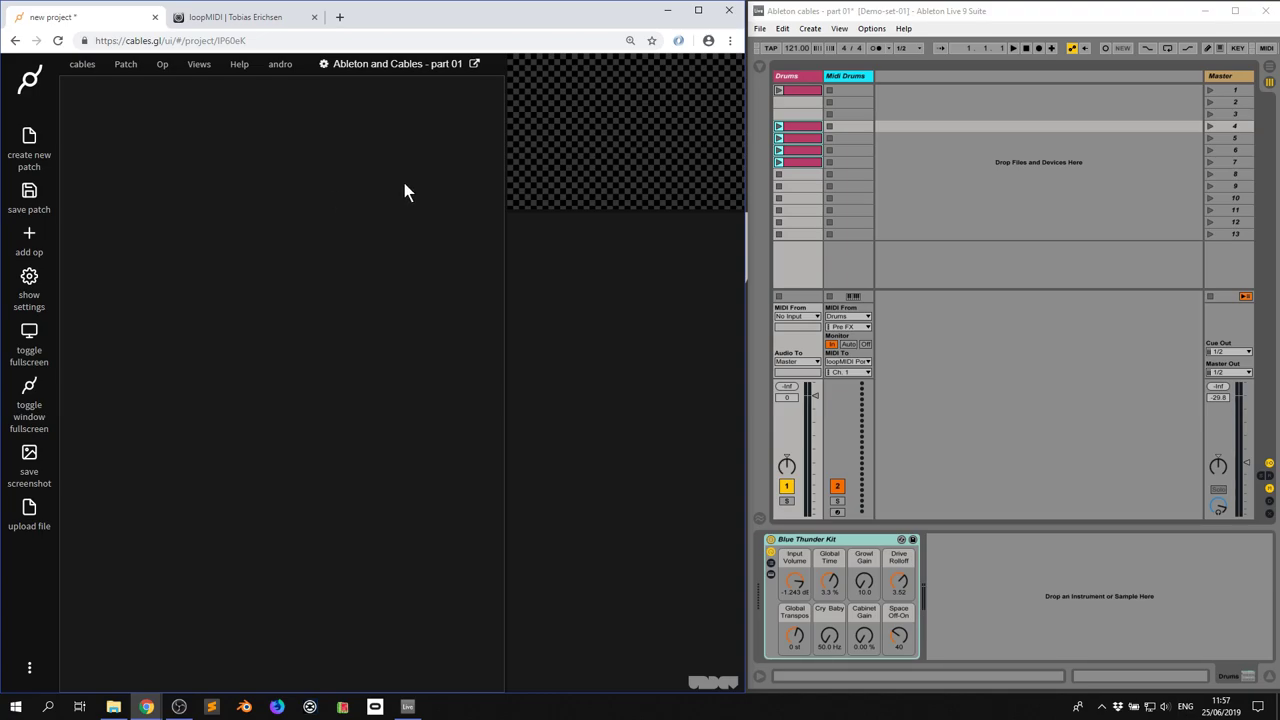
pyautogui.click(870, 29)
pyautogui.click(927, 364)
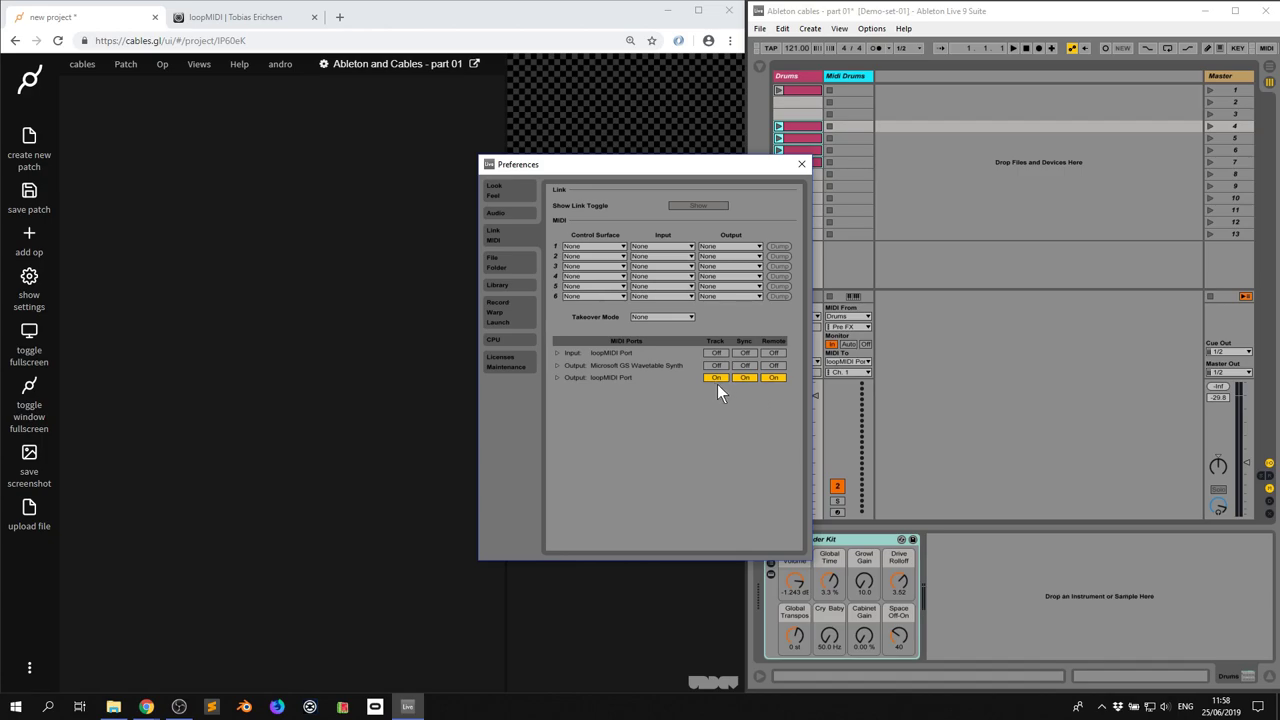
pyautogui.click(801, 166)
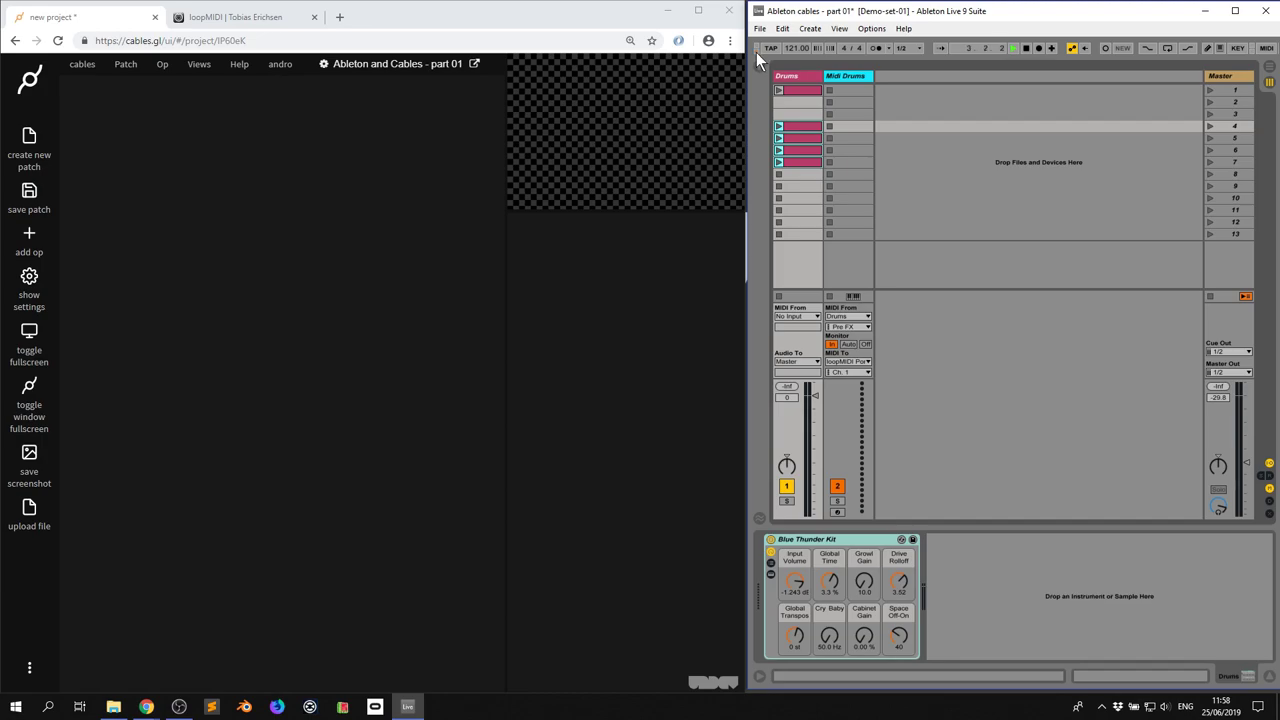
pyautogui.click(325, 193)
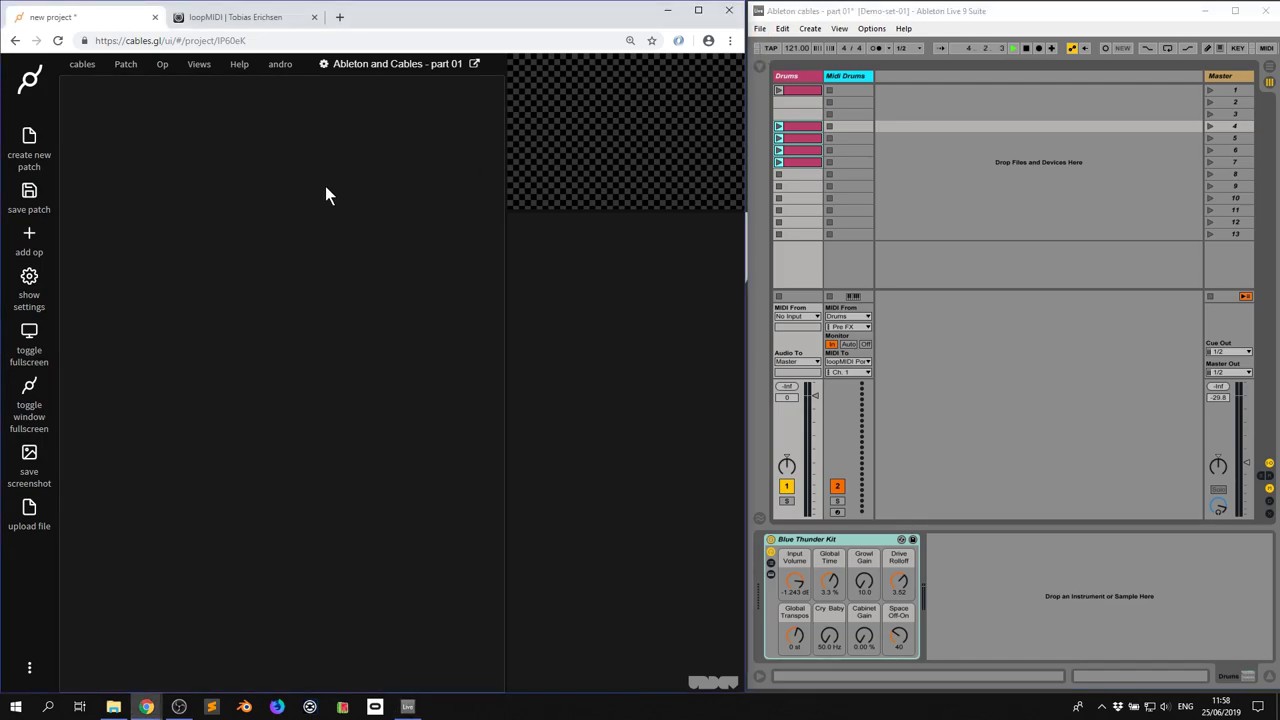
# Step: Close the loopMIDI page and add a MidiInputDevice op (Midi 0) to the patch
pyautogui.click(314, 17)
pyautogui.doubleClick(261, 231)
pyautogui.write('midii')
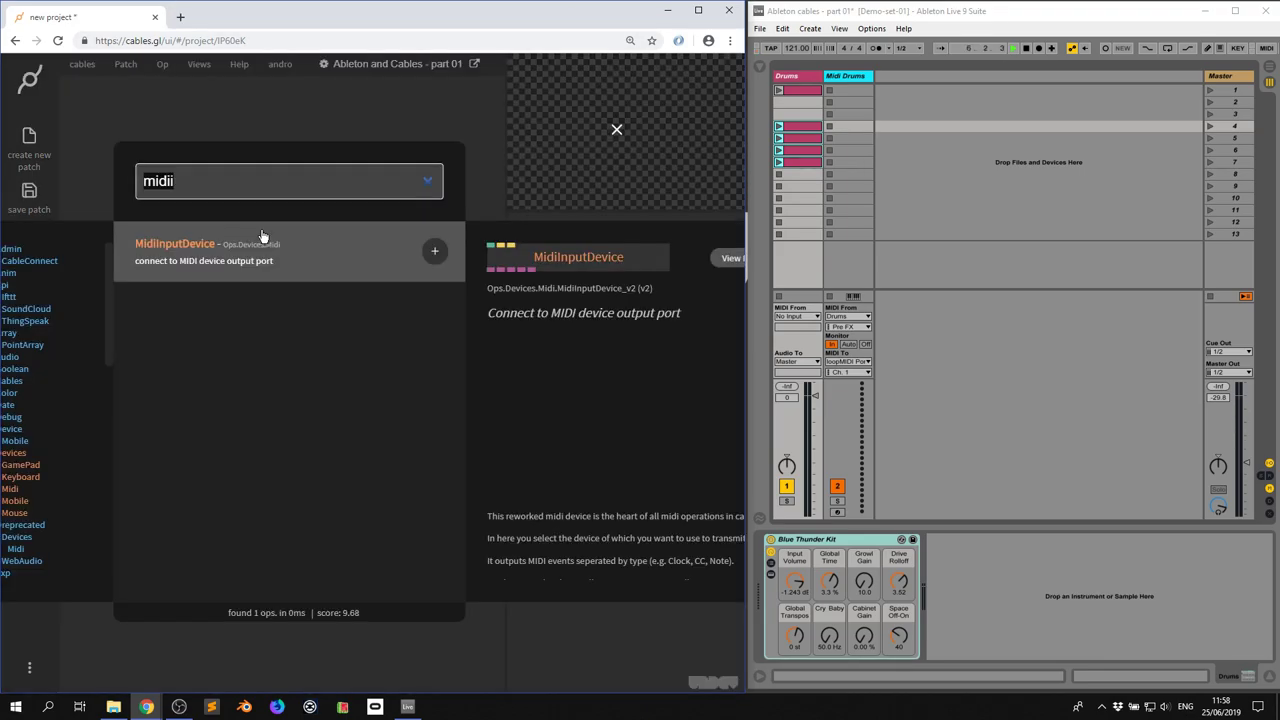
pyautogui.write('midiIn')
pyautogui.press('Return')
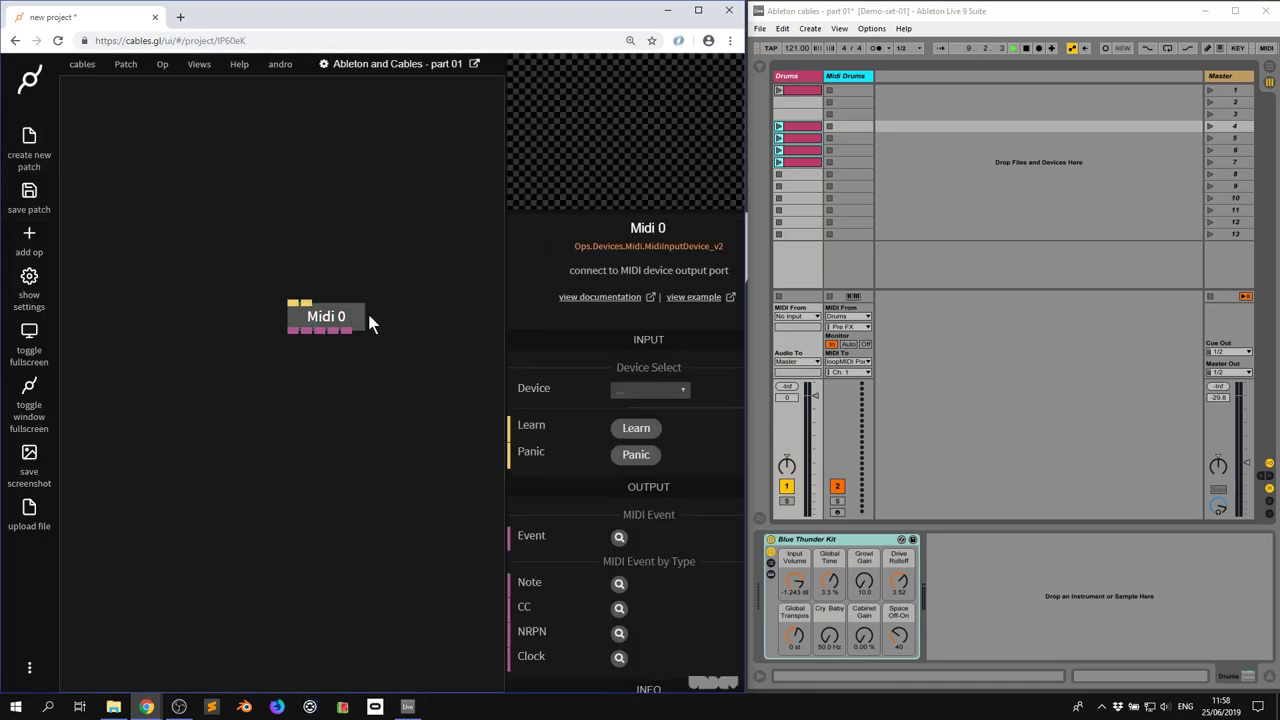
pyautogui.moveTo(369, 316); pyautogui.dragTo(331, 253)
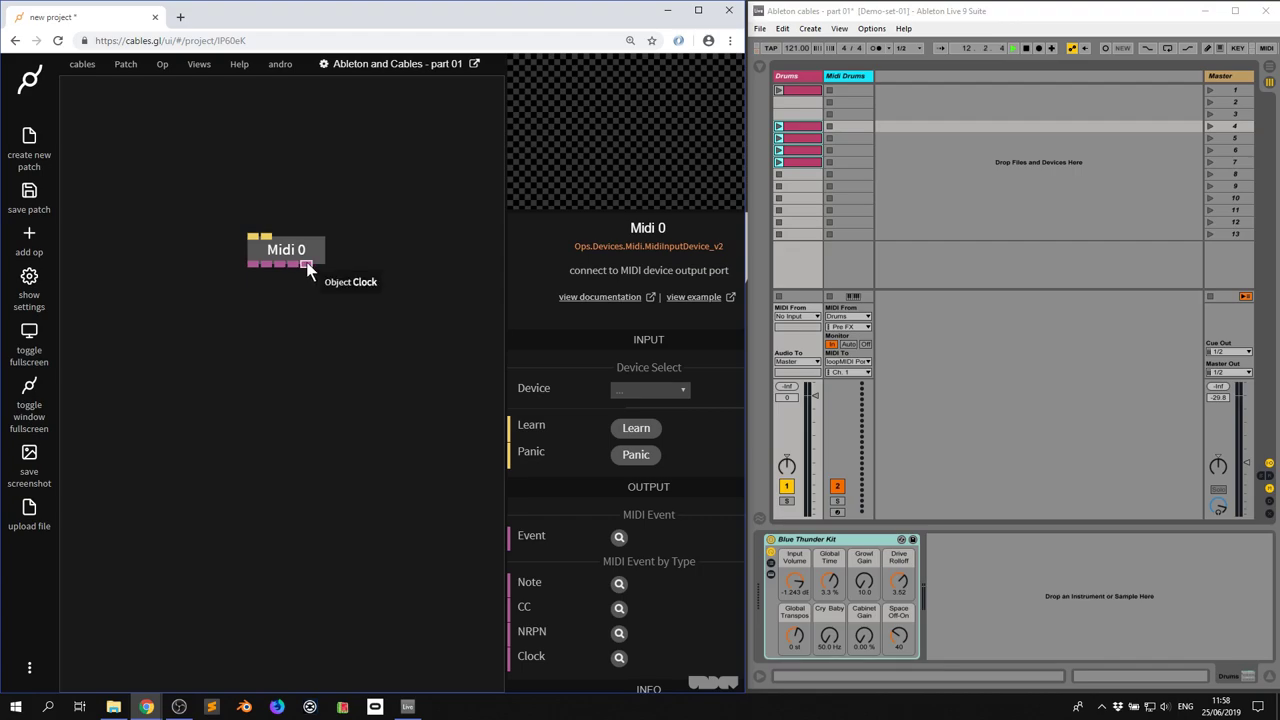
# Step: Add a MidiClock op below Midi 0, fed from its Clock output
pyautogui.moveTo(307, 266); pyautogui.dragTo(312, 337)
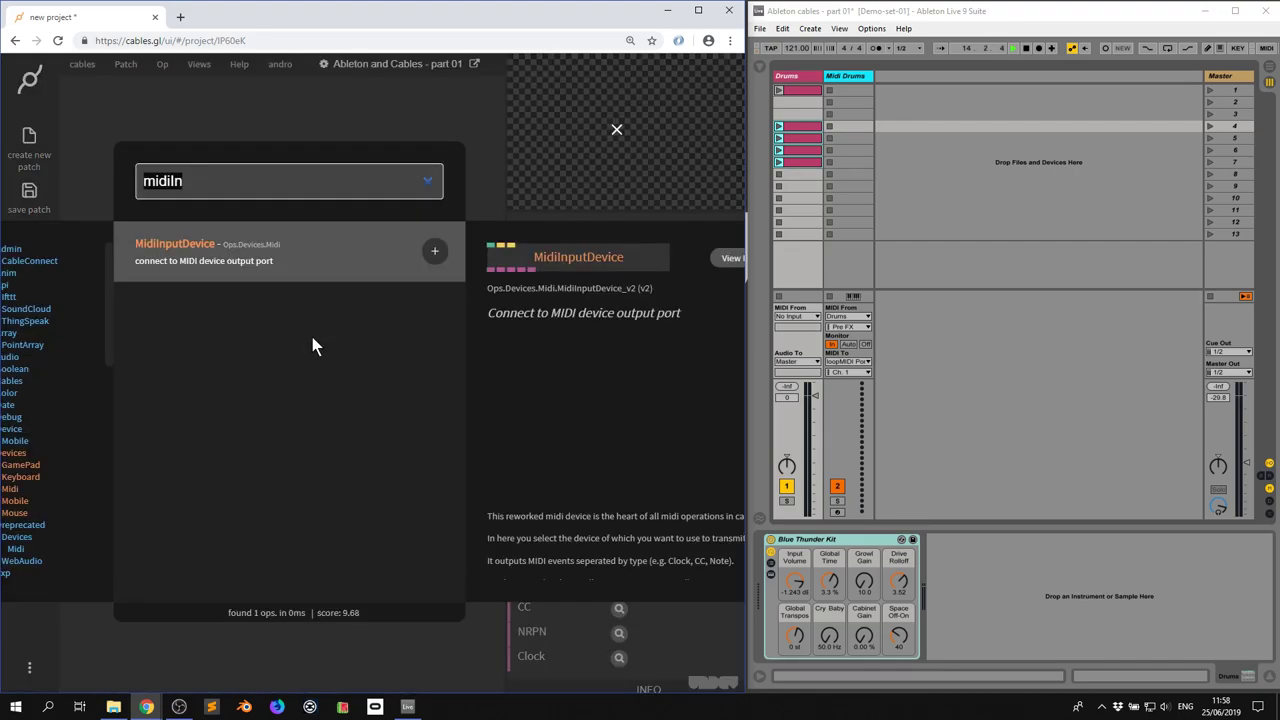
pyautogui.write('midic')
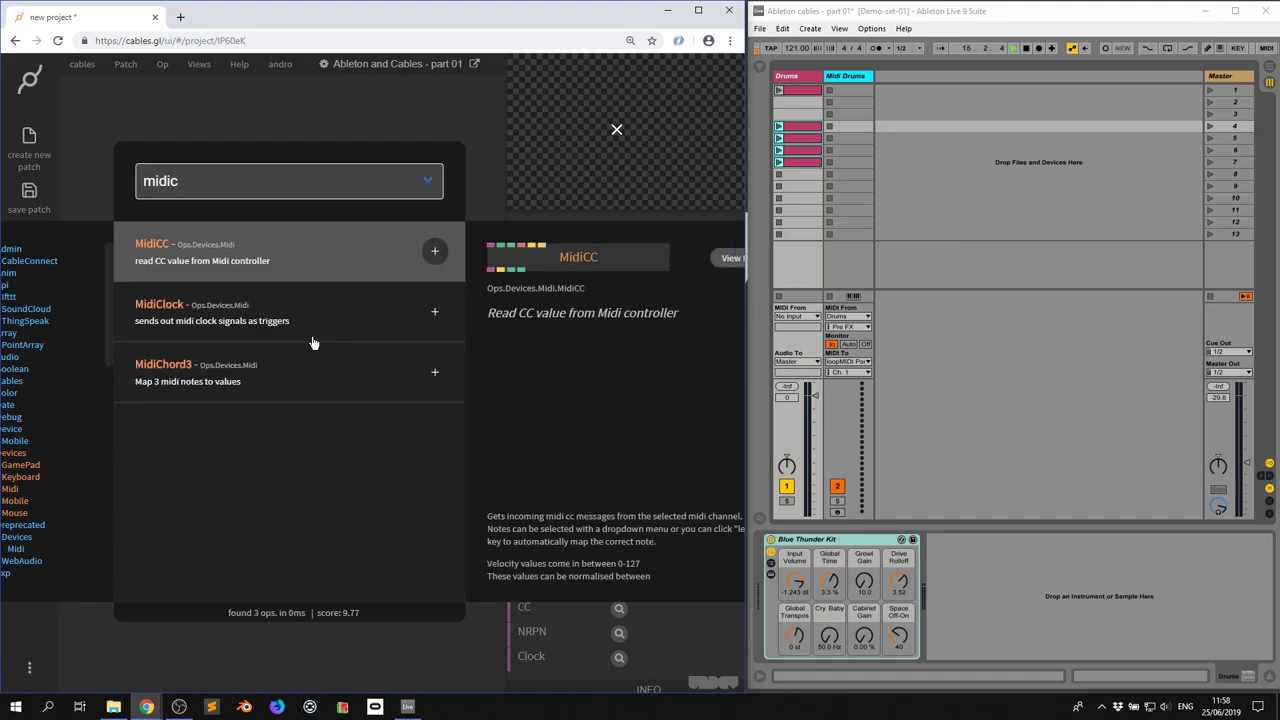
pyautogui.press('Down')
pyautogui.press('Return')
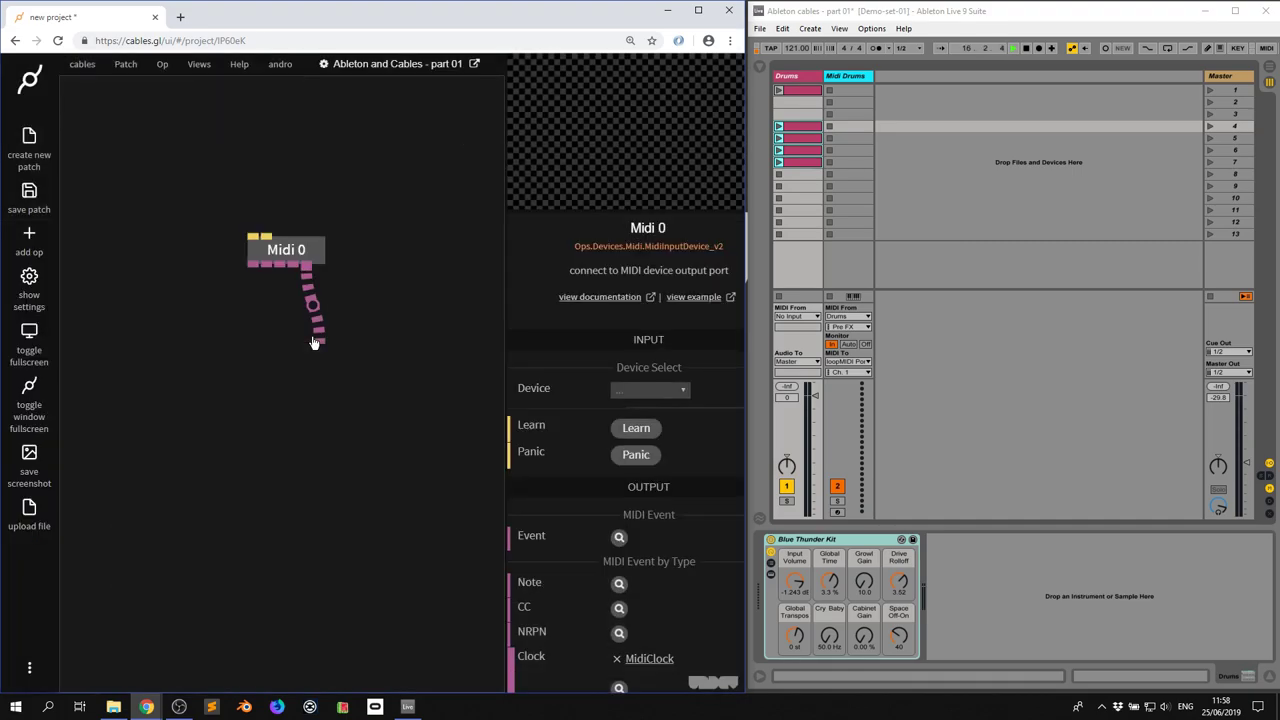
pyautogui.moveTo(466, 376); pyautogui.dragTo(434, 342)
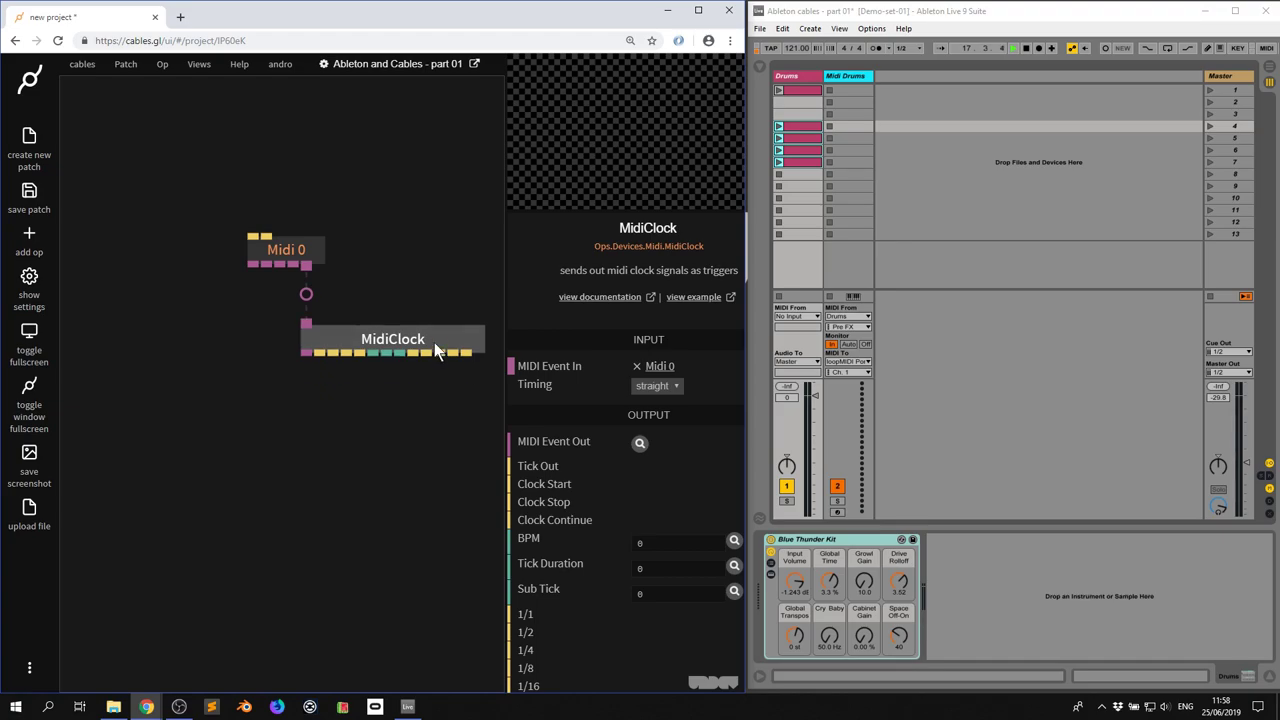
# Step: Set Midi 0's input device to loopMIDI Port
pyautogui.click(309, 251)
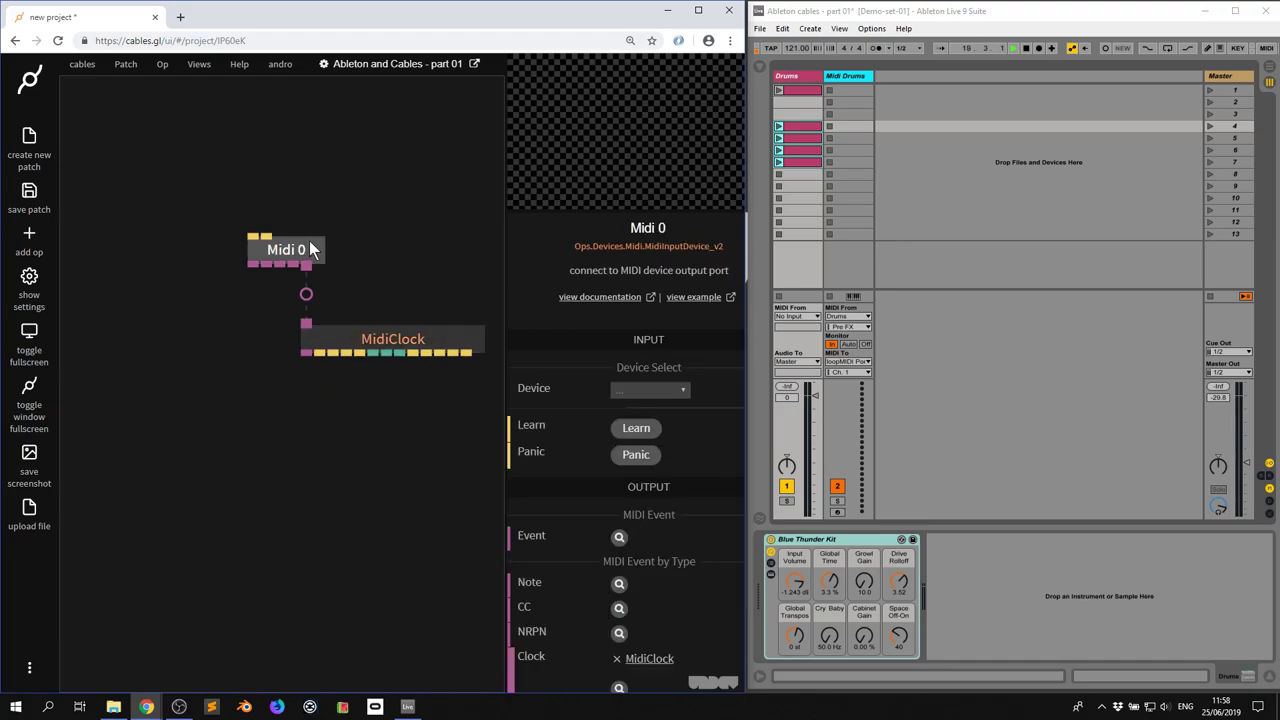
pyautogui.click(632, 389)
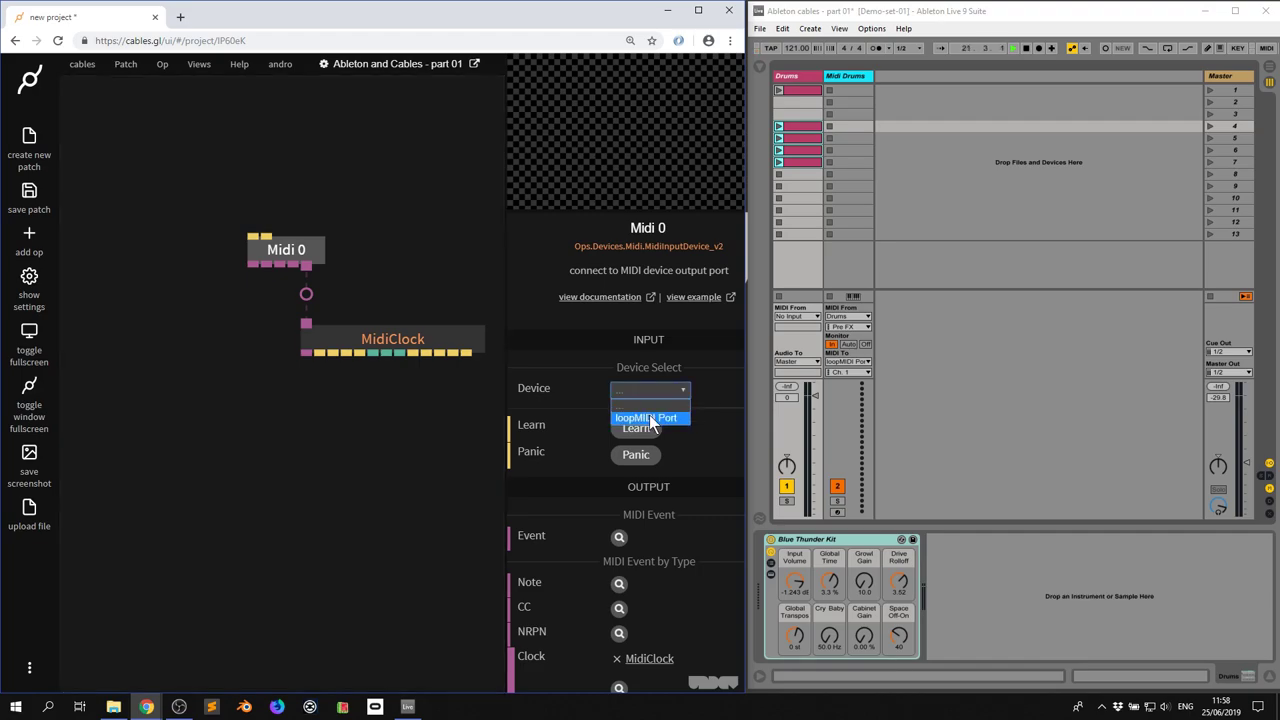
pyautogui.click(650, 418)
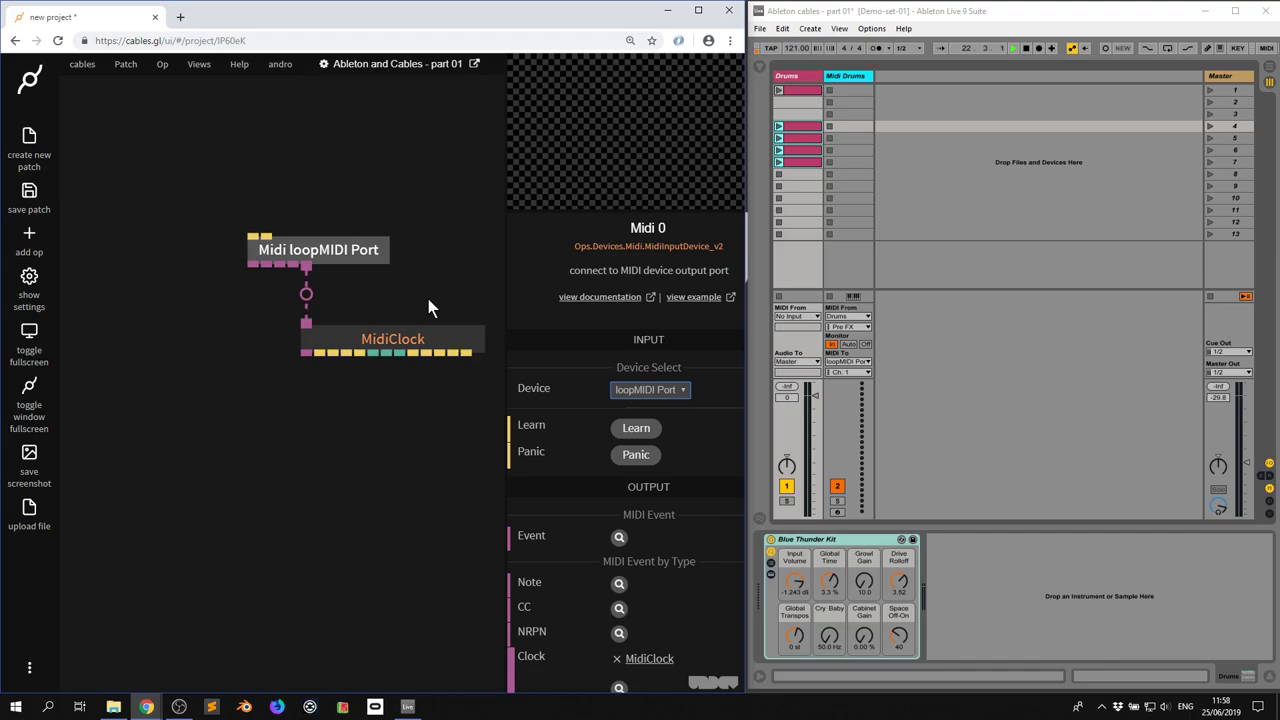
# Step: Drop Ableton's tempo to 58, check MidiClock's BPM graph, then restore tempo to 121
pyautogui.click(418, 344)
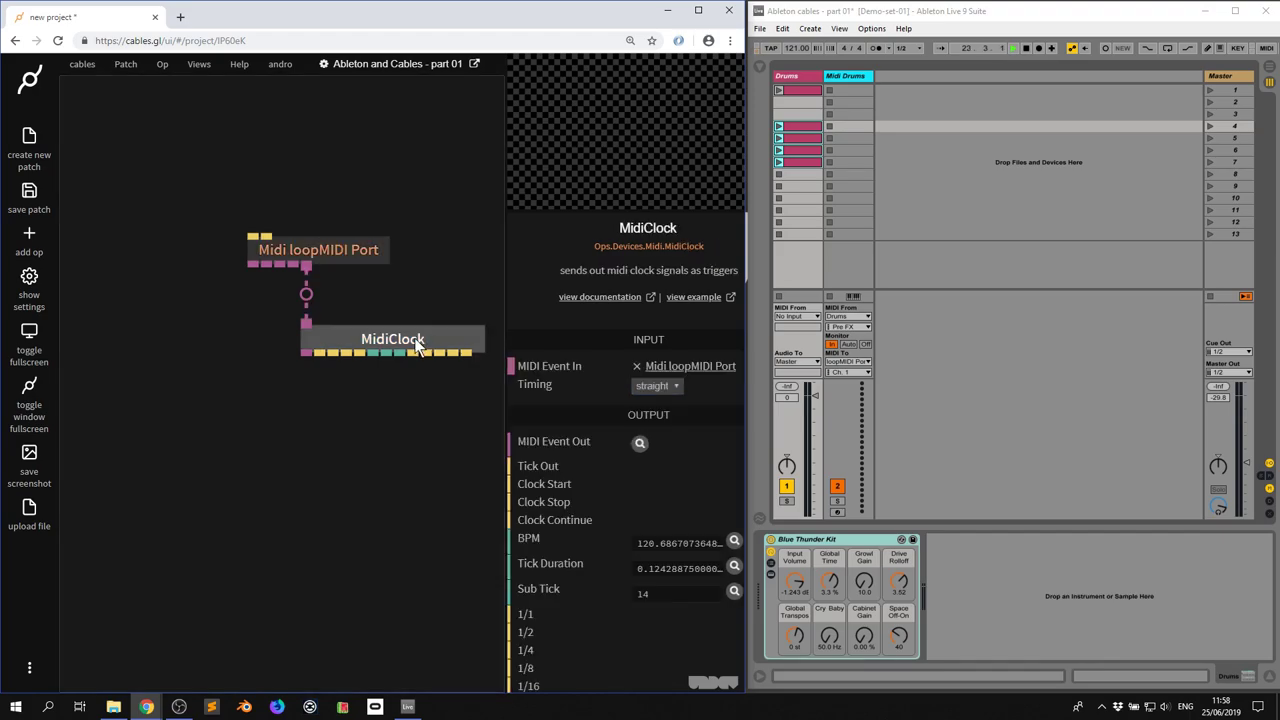
pyautogui.scroll(-2, 600, 500)
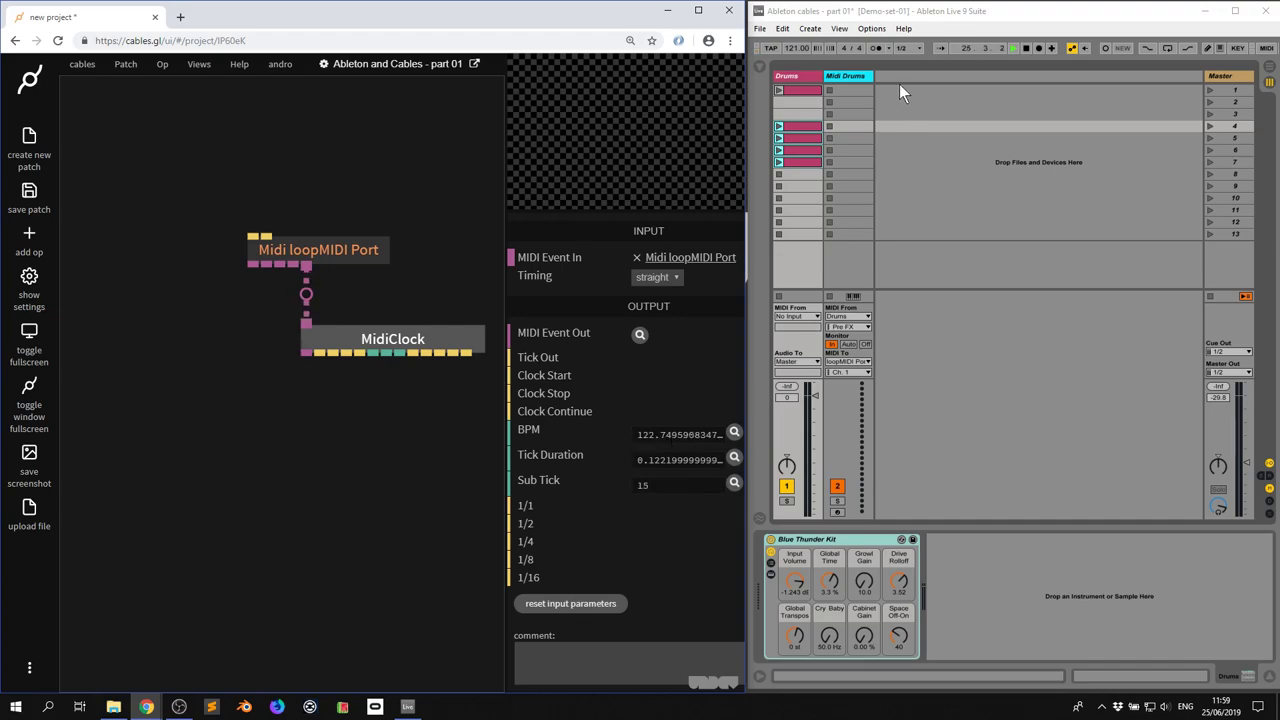
pyautogui.moveTo(803, 50); pyautogui.dragTo(803, 113)
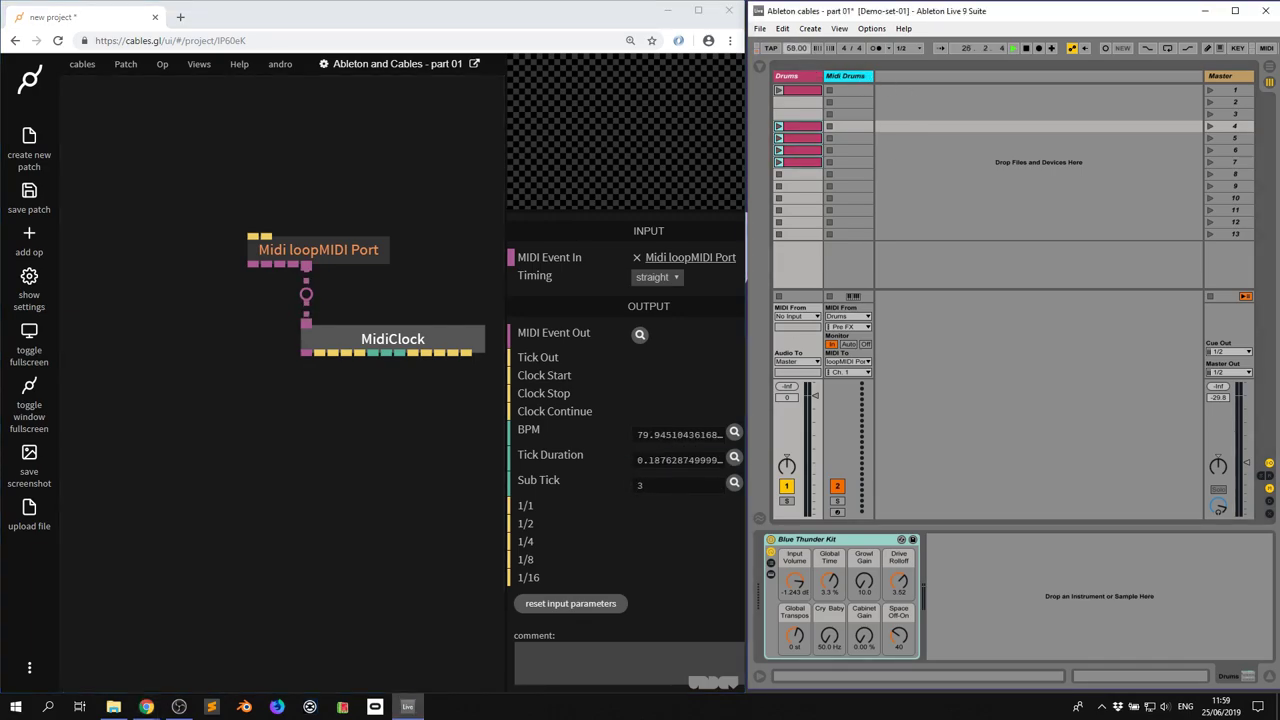
pyautogui.click(668, 440)
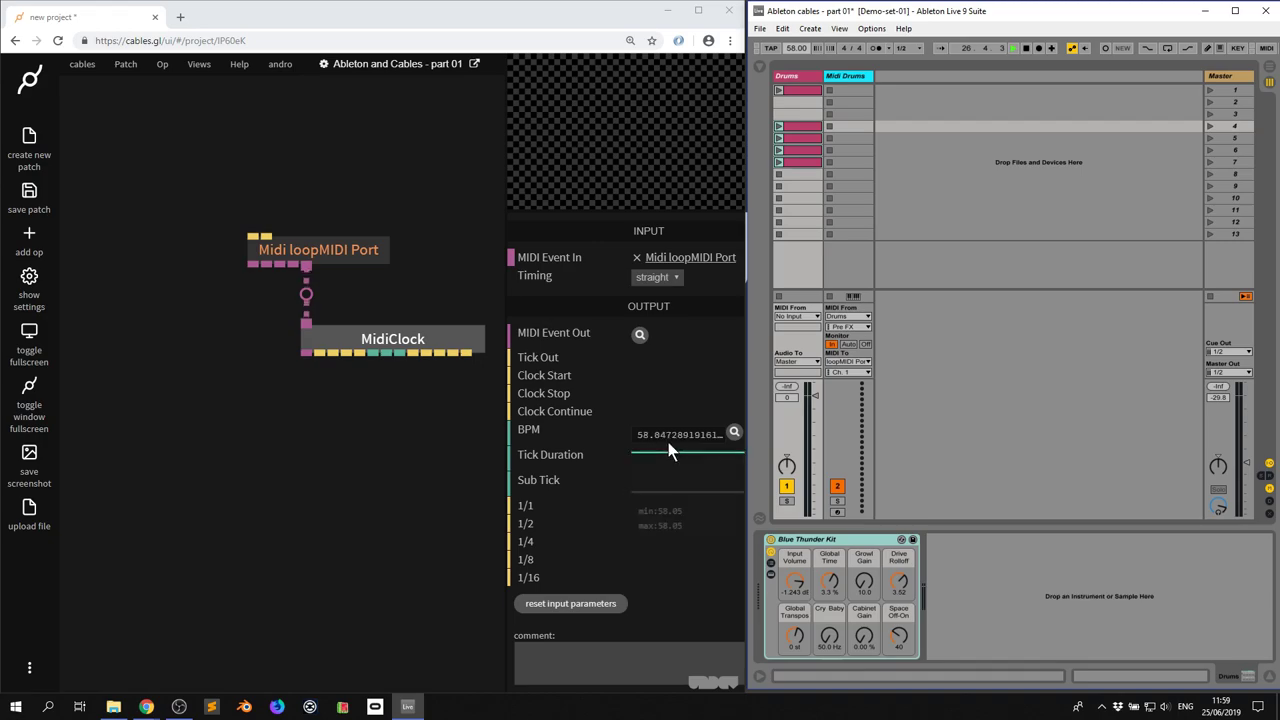
pyautogui.click(662, 440)
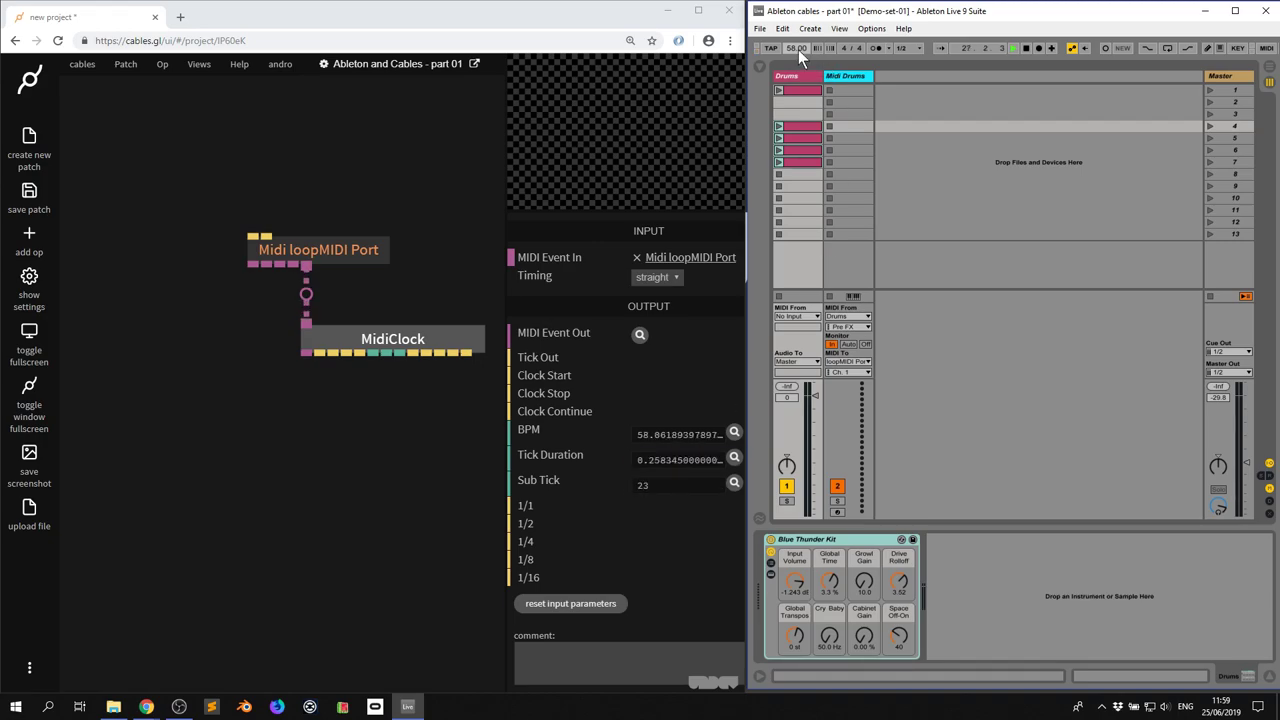
pyautogui.click(798, 49)
pyautogui.write('121')
pyautogui.press('Return')
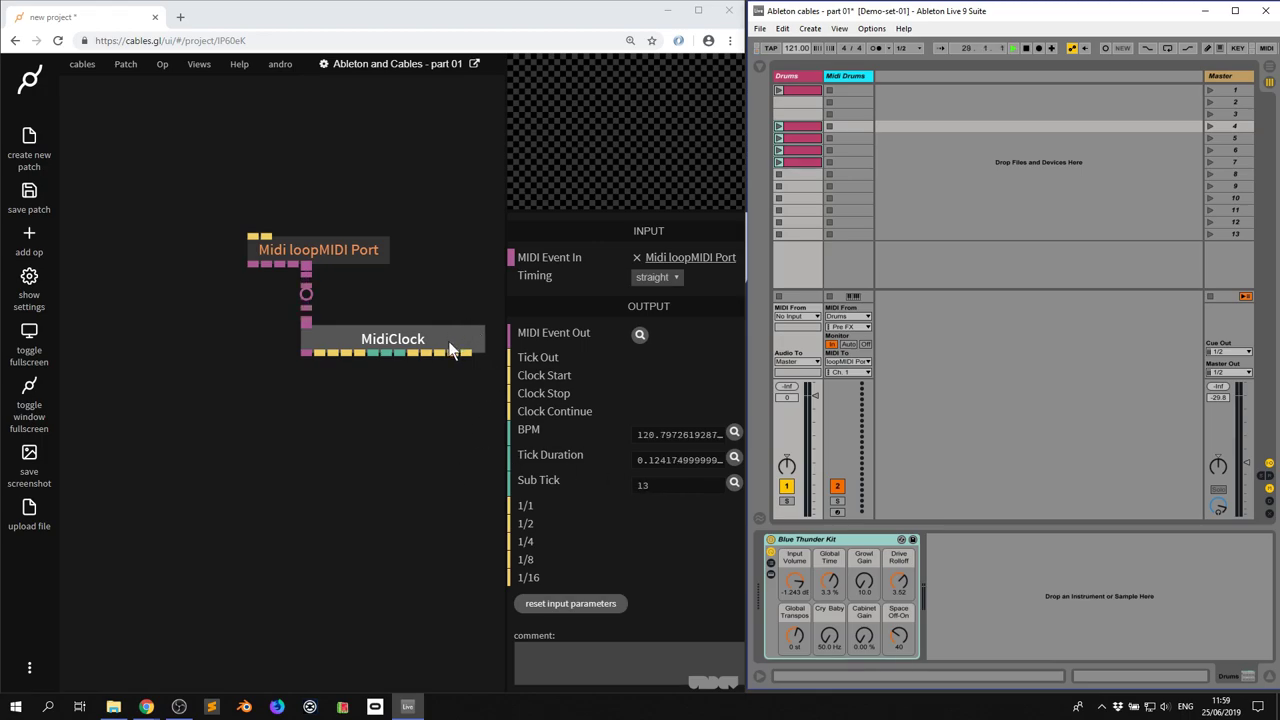
pyautogui.moveTo(426, 429); pyautogui.dragTo(360, 406)
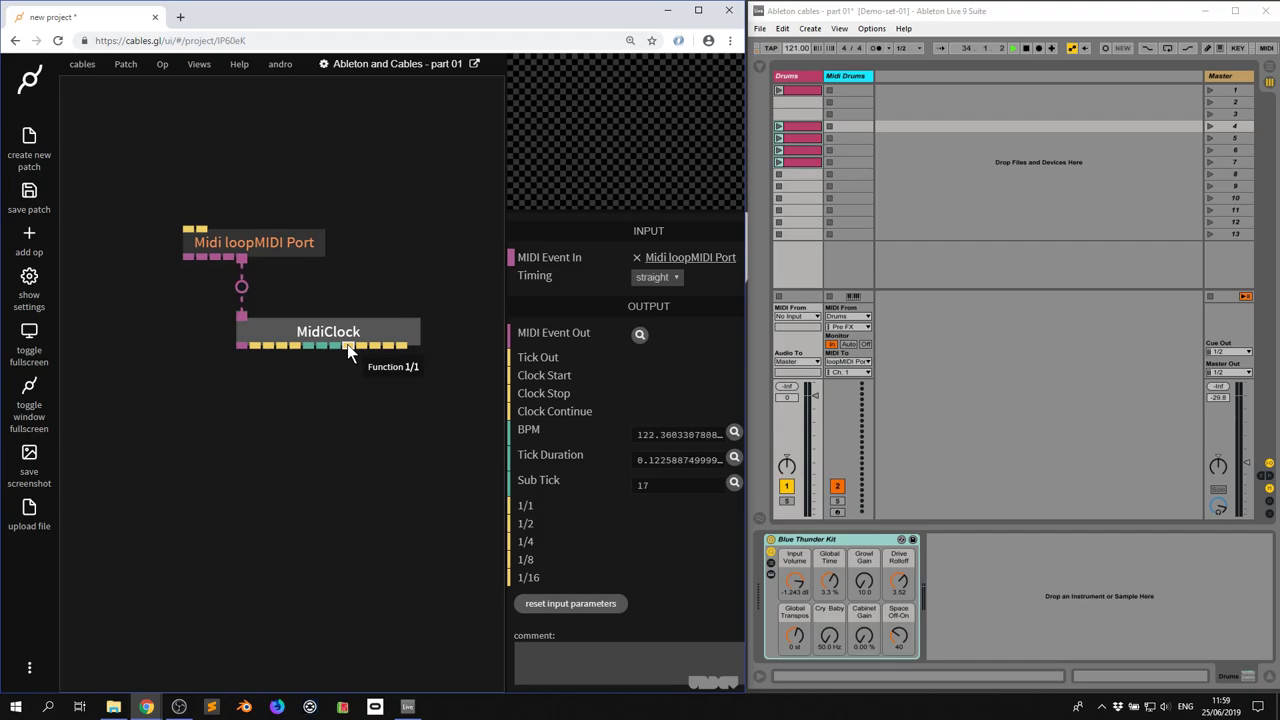
# Step: Add a Sequence op connected from MidiClock's output
pyautogui.moveTo(347, 344); pyautogui.dragTo(350, 430)
pyautogui.write('s')
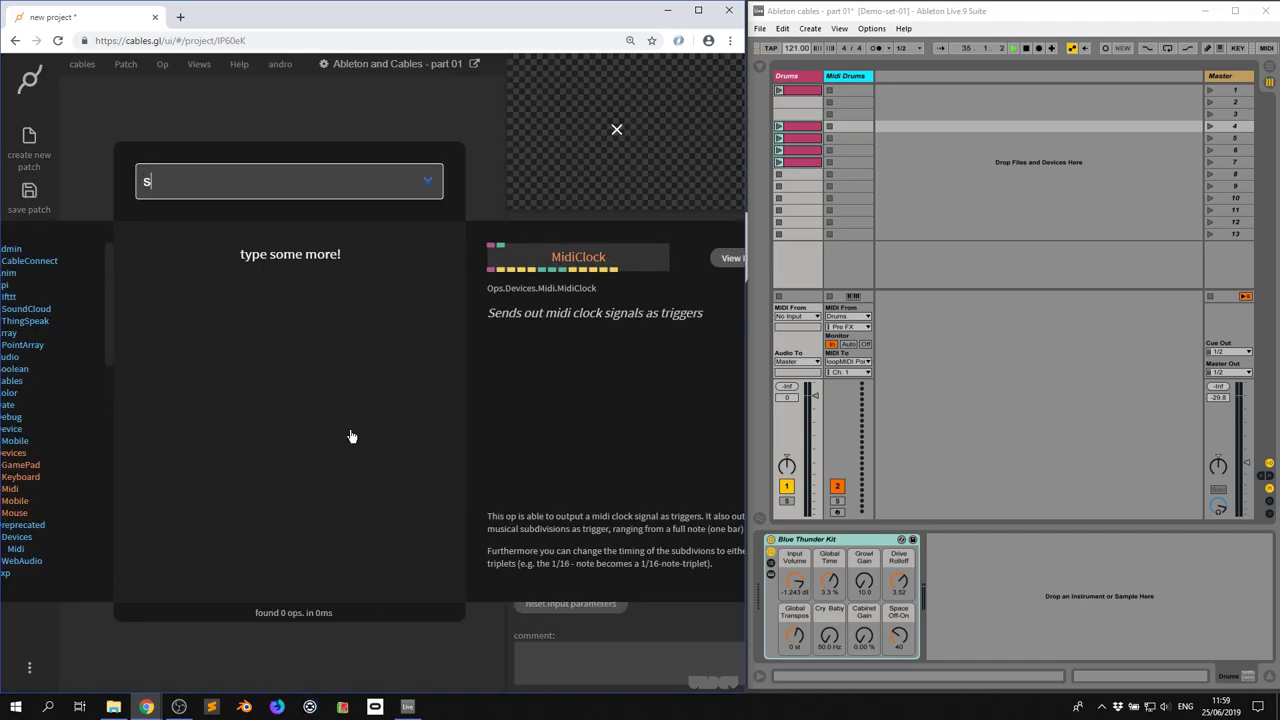
pyautogui.write('eq')
pyautogui.press('Return')
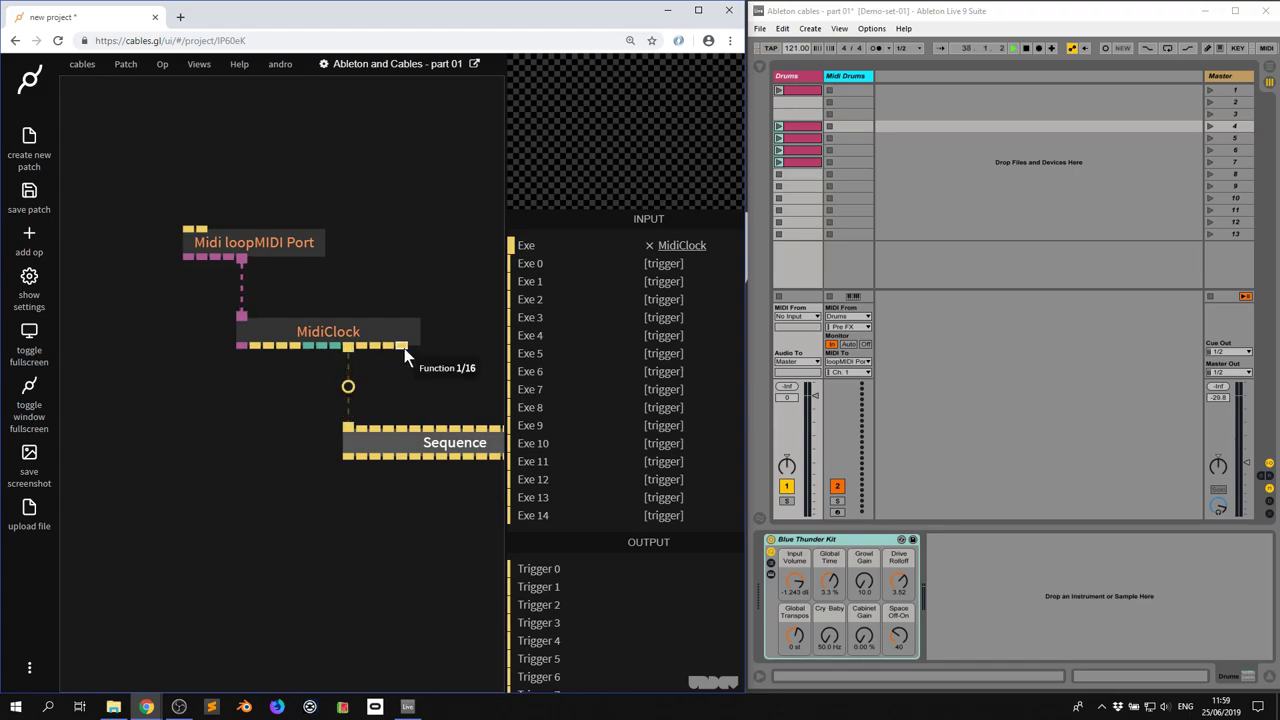
# Step: Wire more MidiClock outputs into Sequence's Exe 2, Exe 5, Exe 8 and Exe 11 inputs
pyautogui.moveTo(362, 346); pyautogui.dragTo(388, 428)
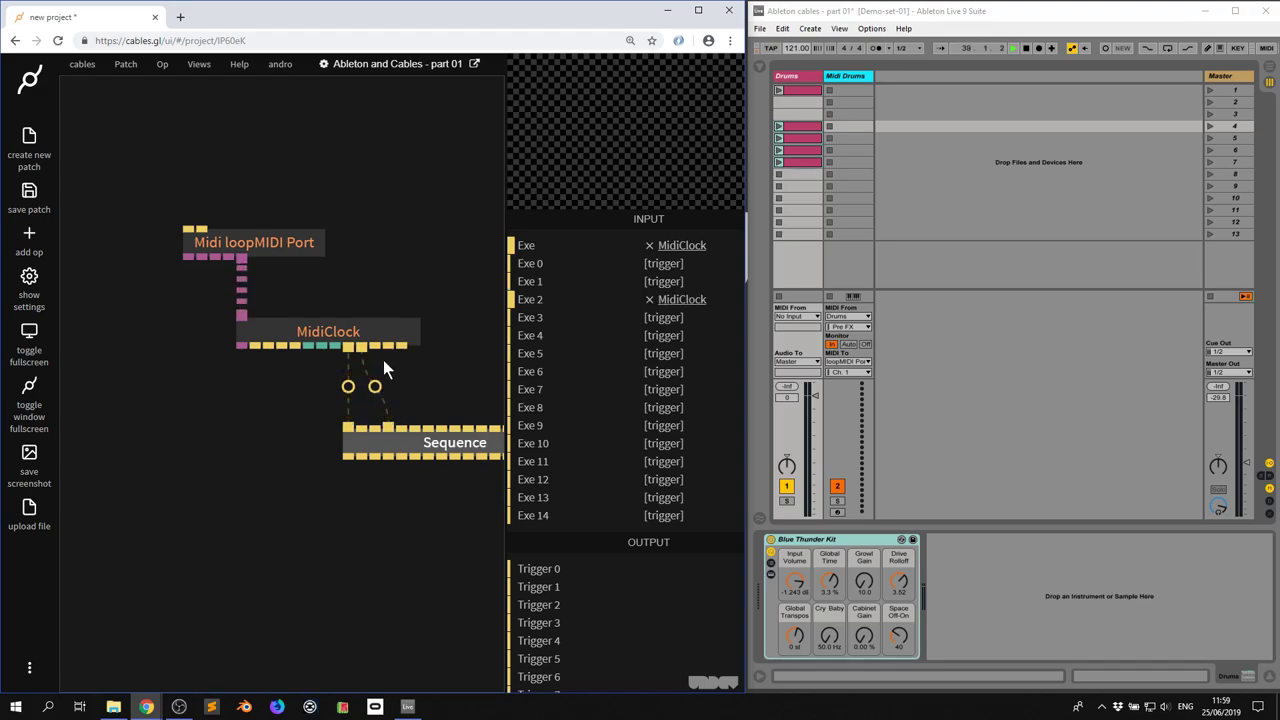
pyautogui.moveTo(374, 347); pyautogui.dragTo(427, 429)
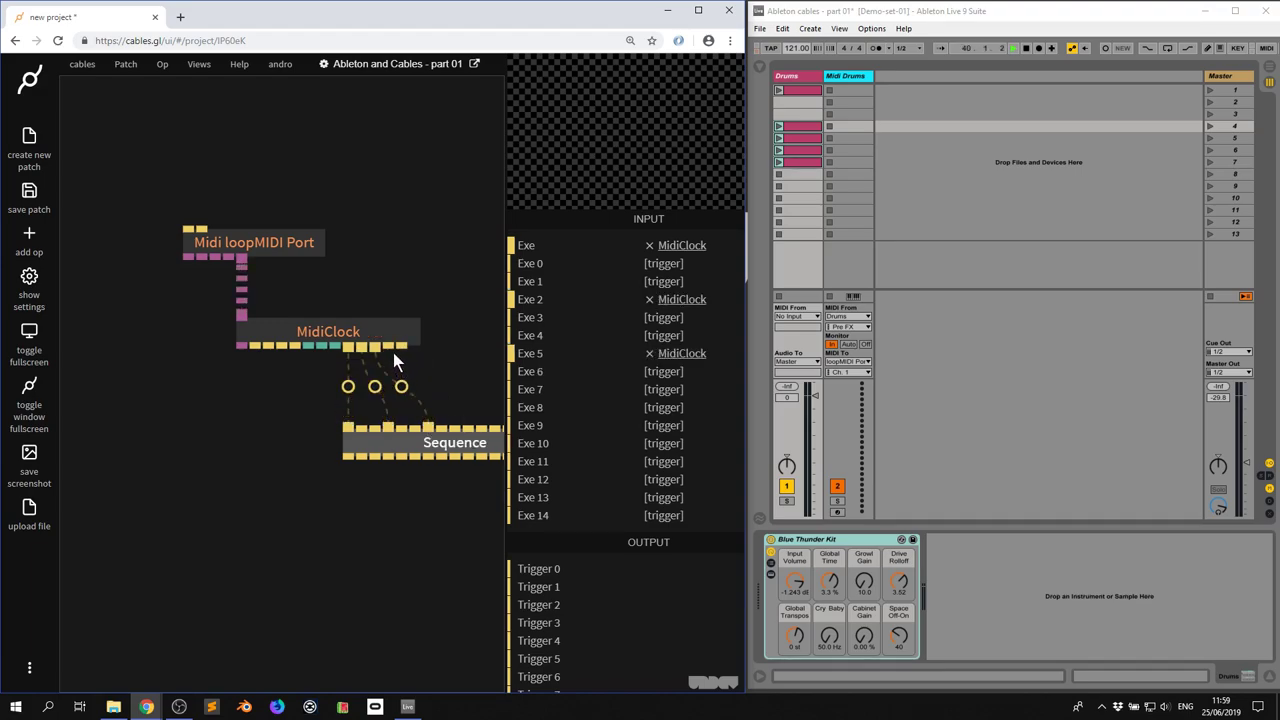
pyautogui.moveTo(400, 347); pyautogui.dragTo(468, 428)
pyautogui.hscroll(3, 408, 317)
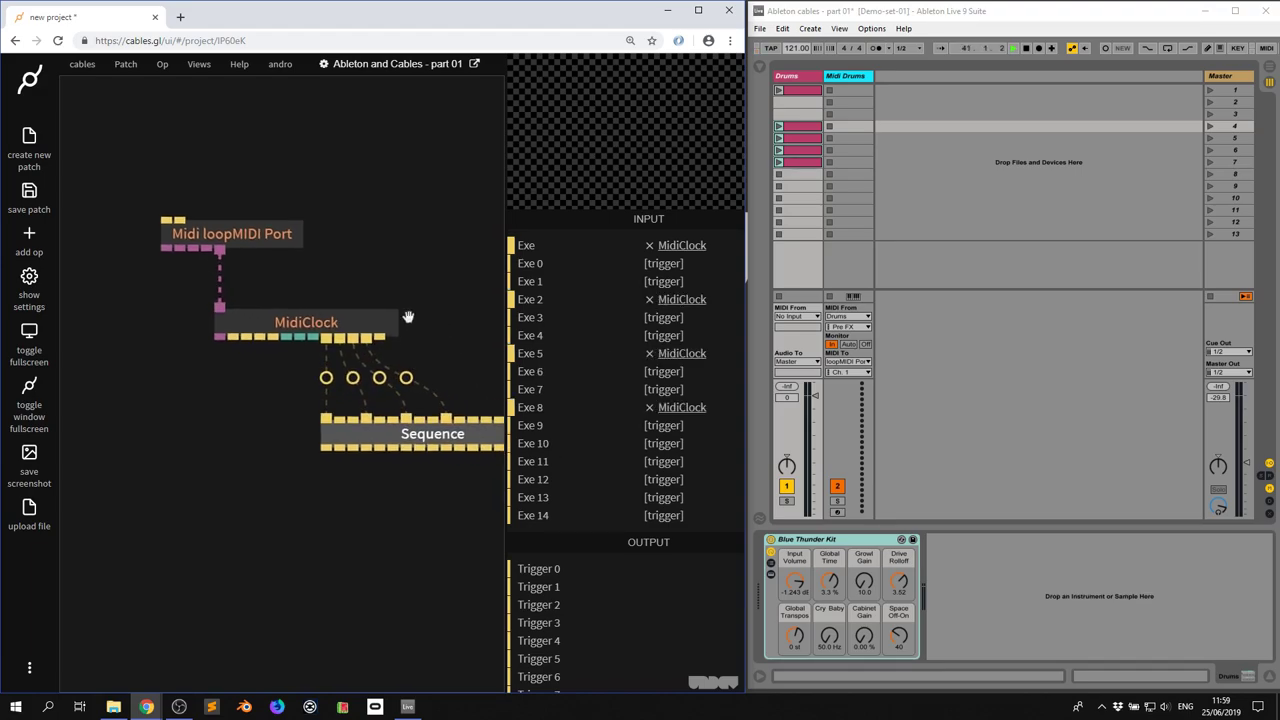
pyautogui.moveTo(338, 343); pyautogui.dragTo(427, 426)
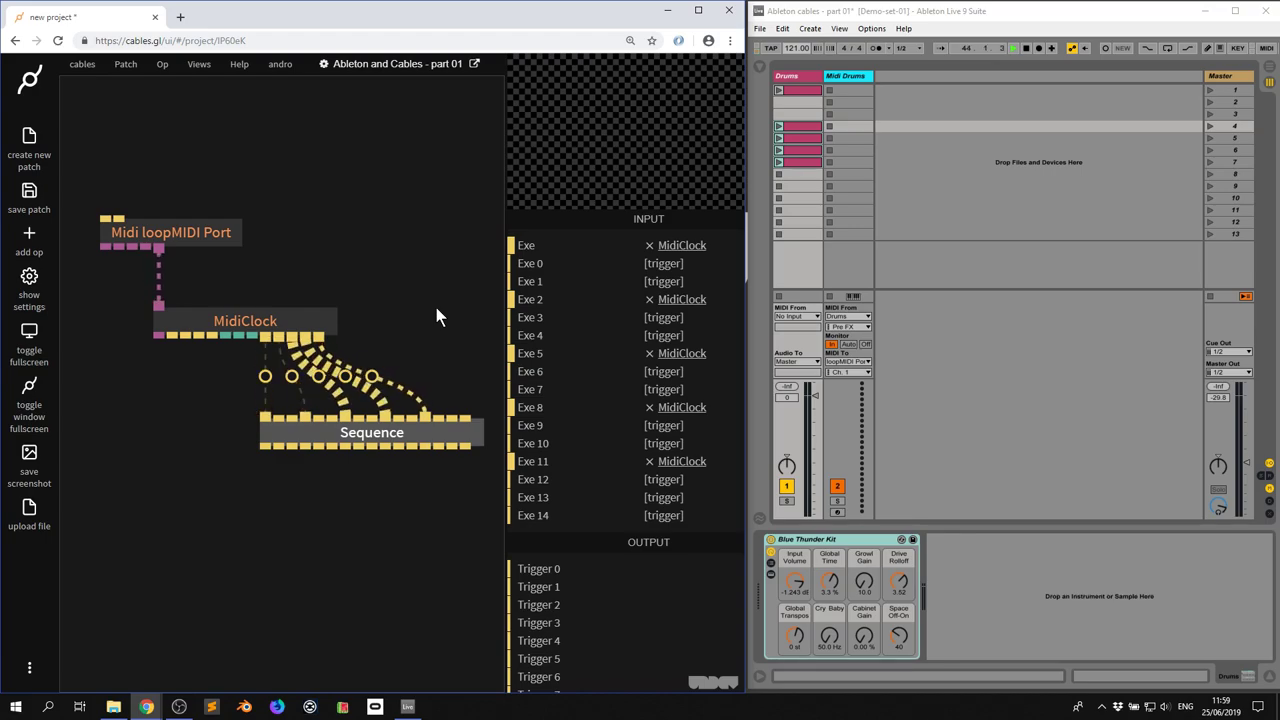
# Step: Unlink Sequence, wire Clock Start to Exe and Clock Stop to Exe 3, then test Ableton stop/play
pyautogui.moveTo(434, 500); pyautogui.dragTo(255, 405)
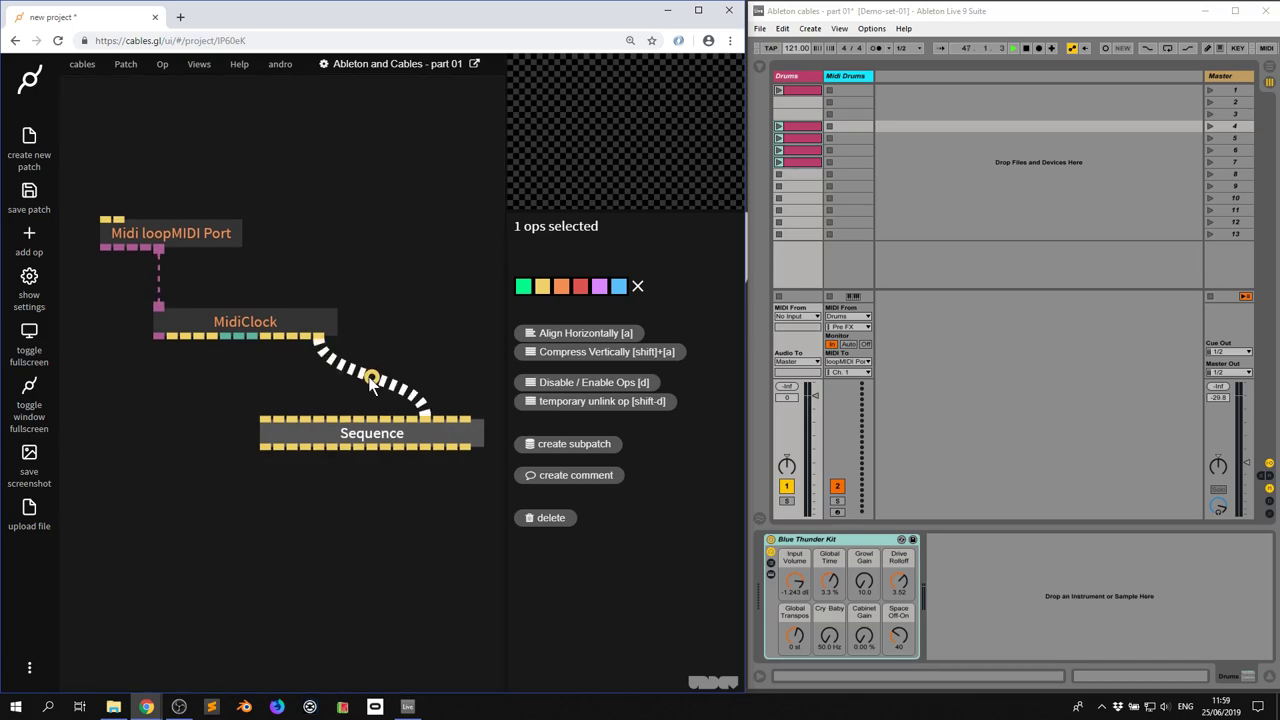
pyautogui.moveTo(369, 452); pyautogui.dragTo(276, 452)
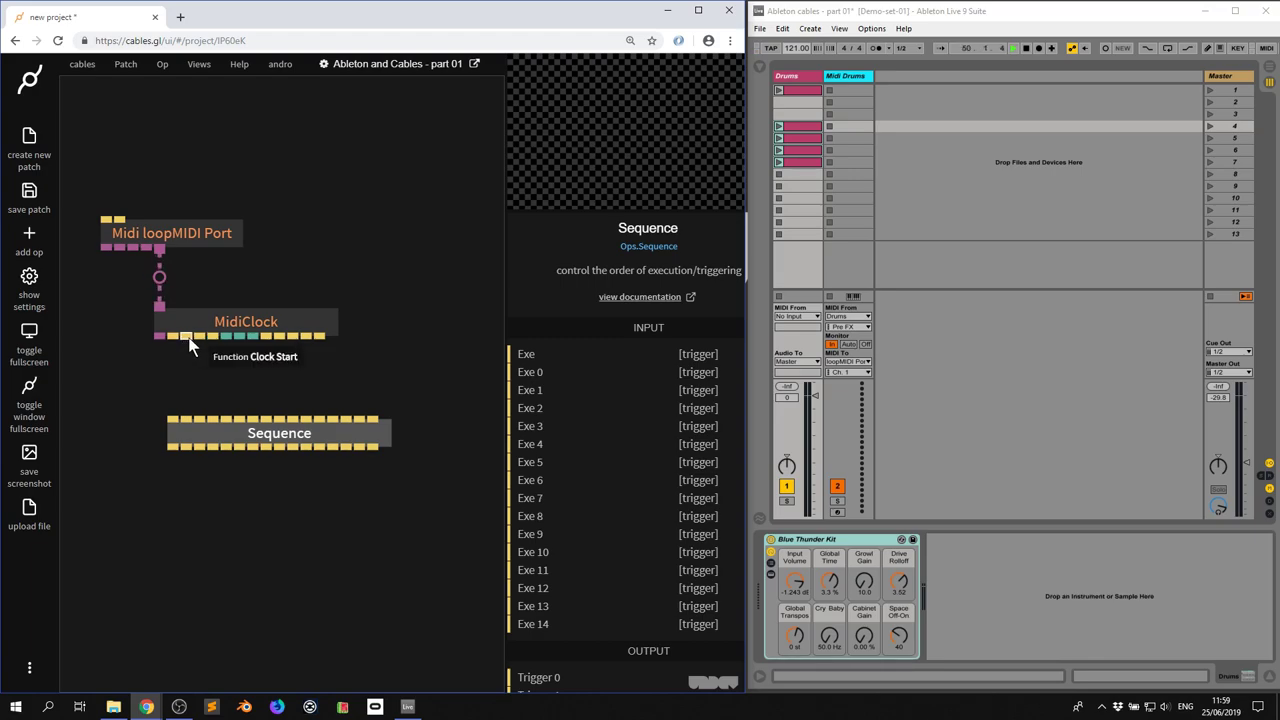
pyautogui.moveTo(187, 338); pyautogui.dragTo(175, 425)
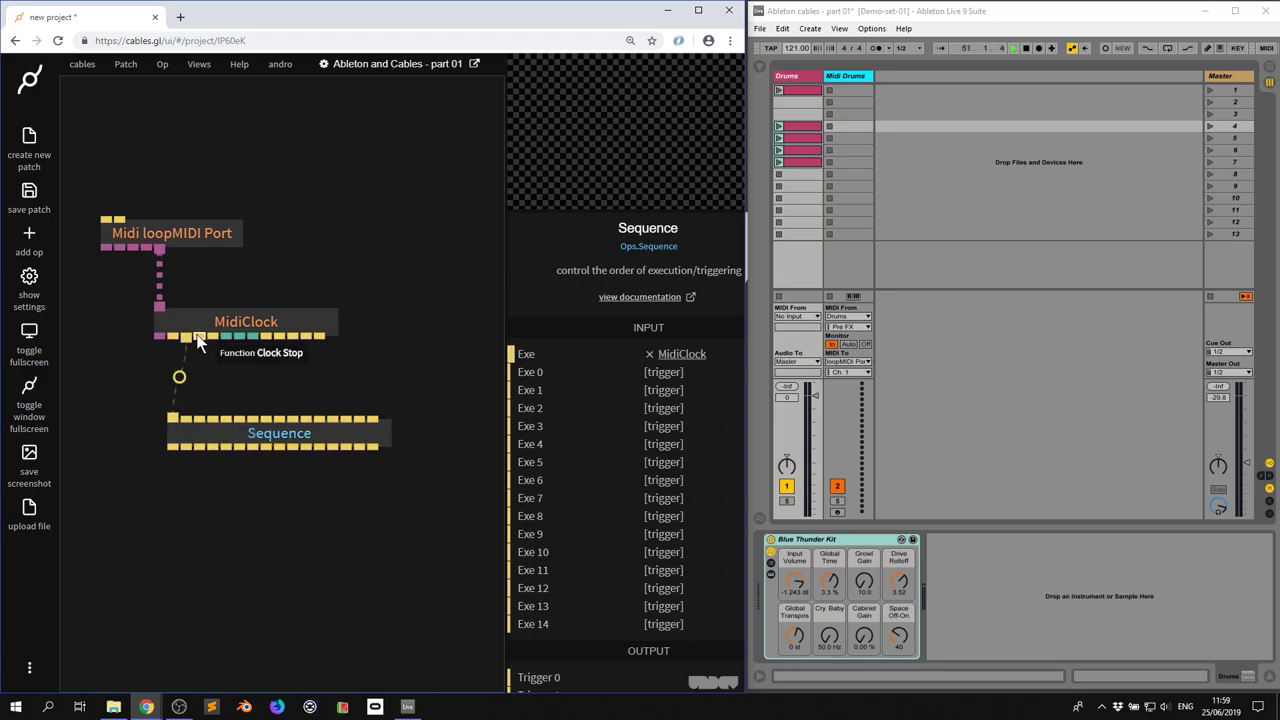
pyautogui.moveTo(200, 338); pyautogui.dragTo(226, 420)
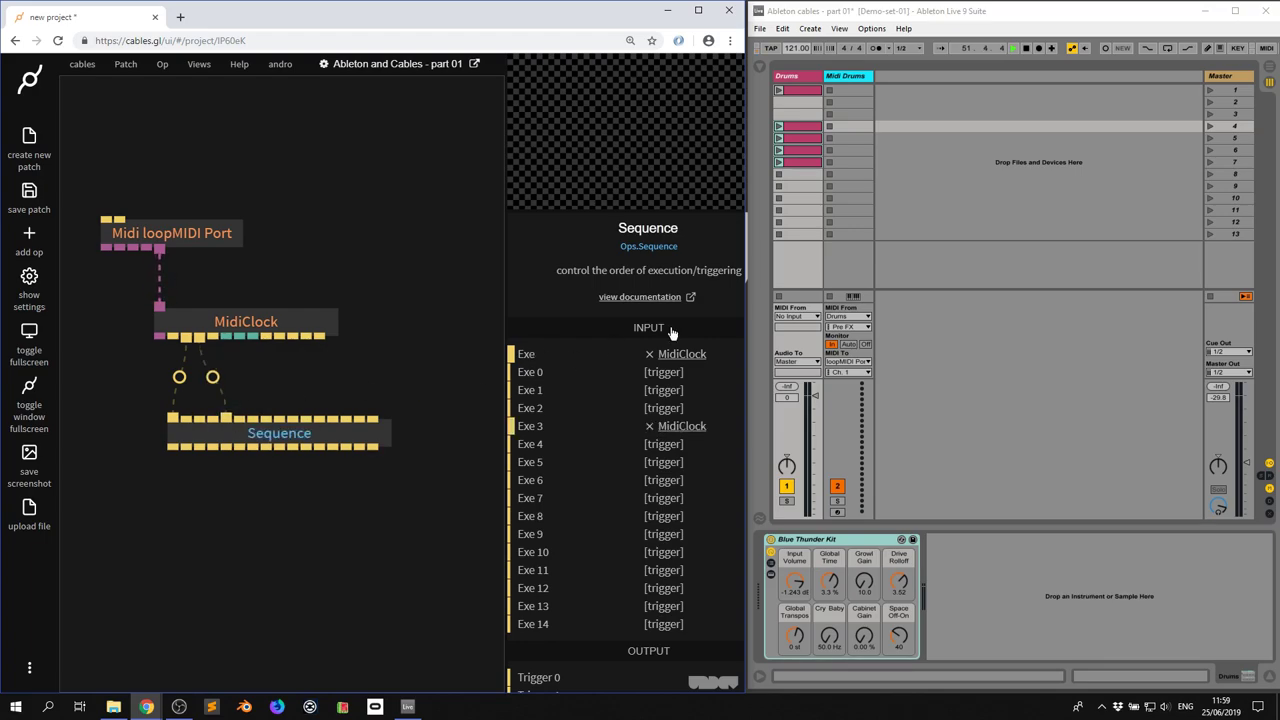
pyautogui.click(1025, 46)
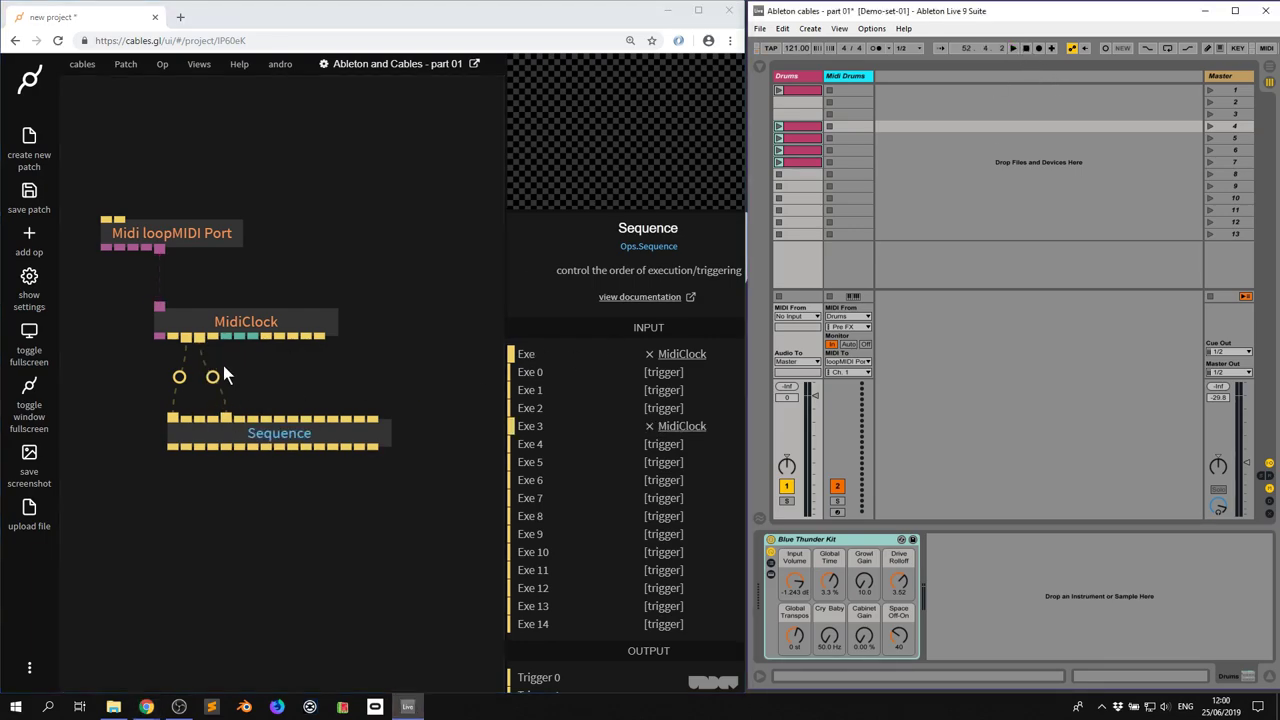
pyautogui.click(1013, 47)
pyautogui.click(1025, 48)
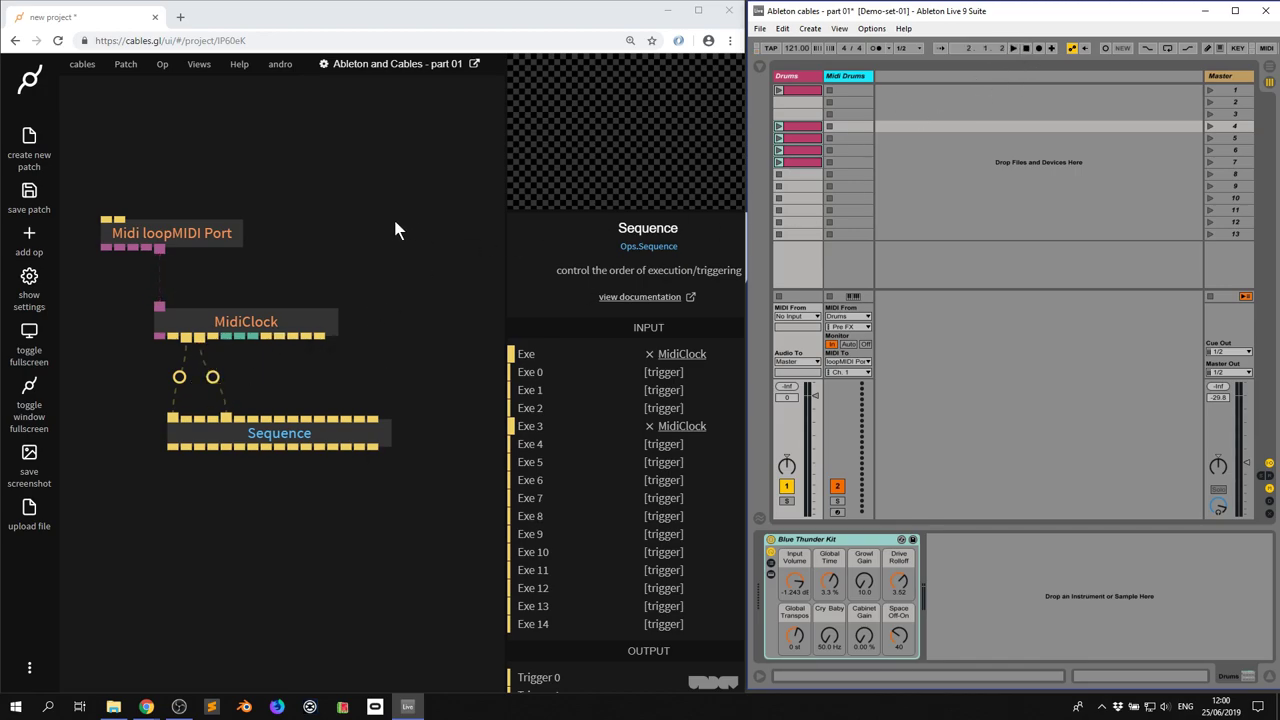